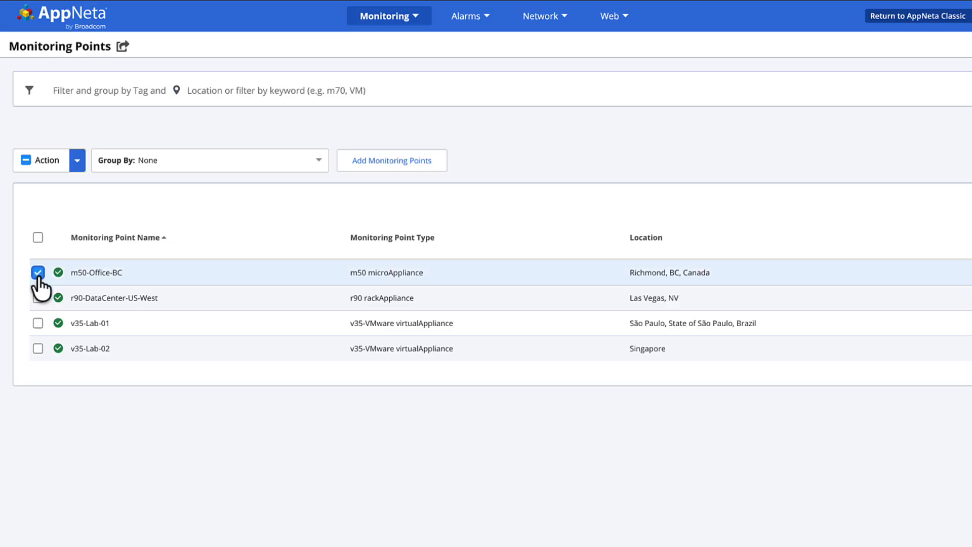
Step: Assign a new tag, category Zone with value NA, to the monitoring points m50-Office-BC and r90-DataCenter-US-West
click(38, 298)
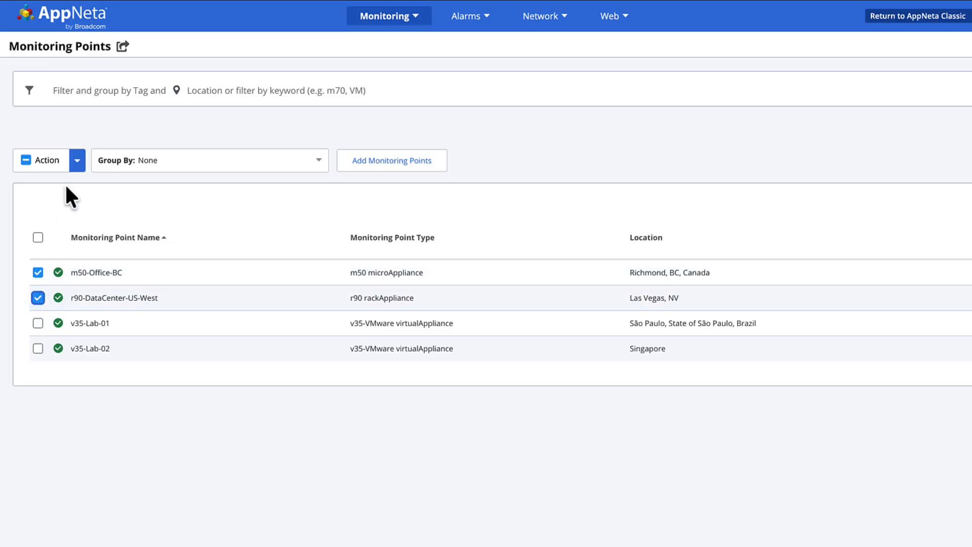
click(78, 160)
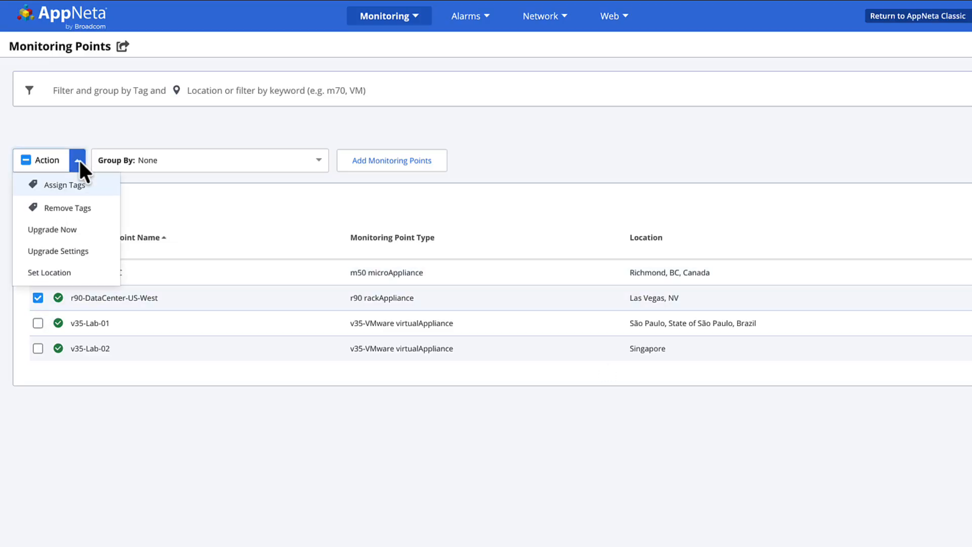
click(69, 185)
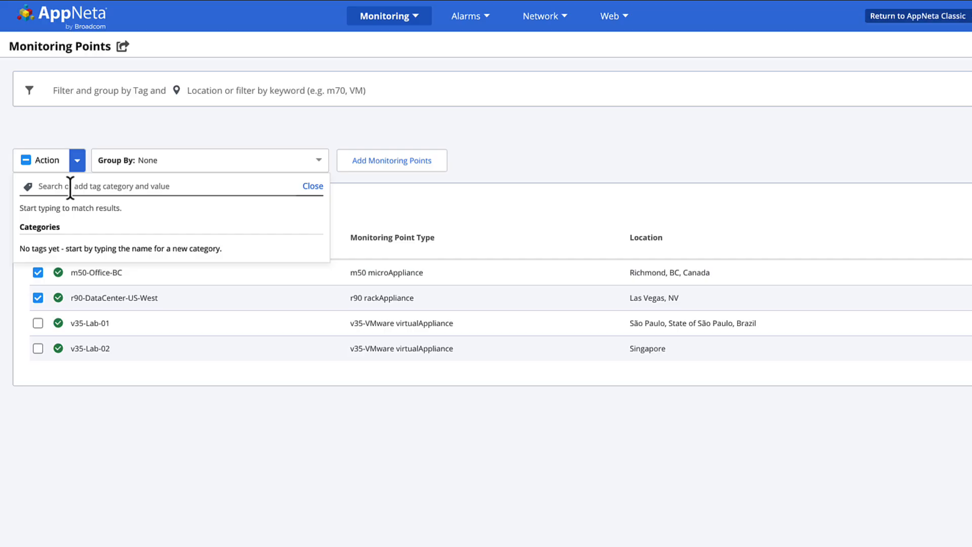
text(Z)
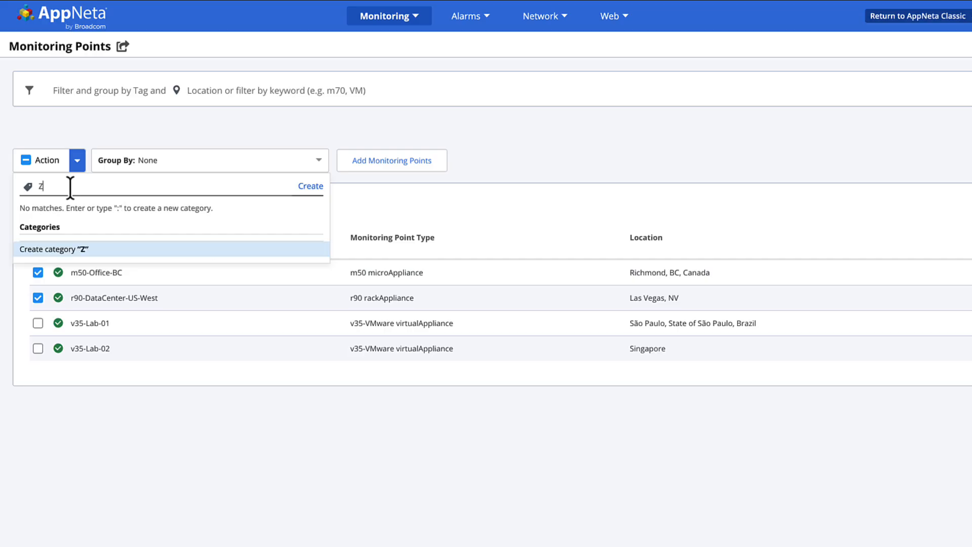
text(one: )
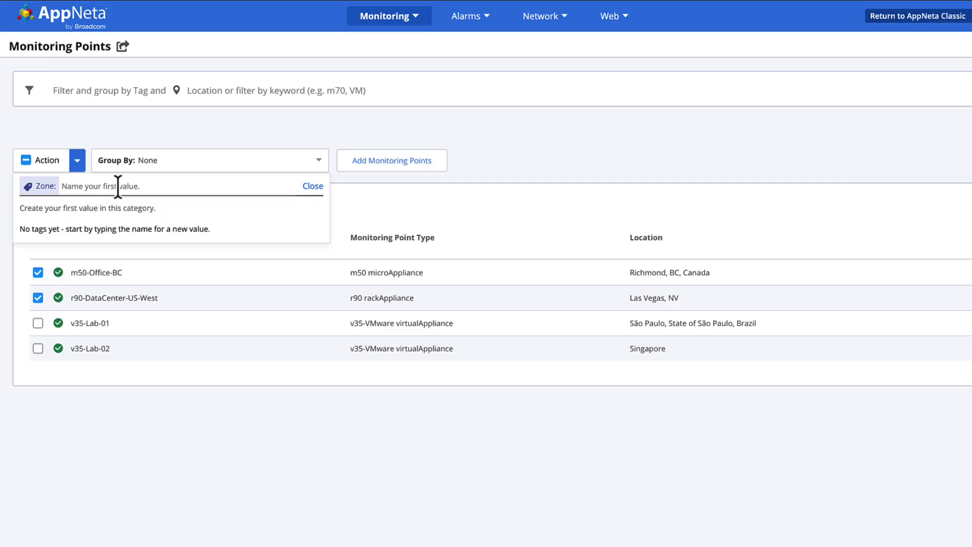
text(NA)
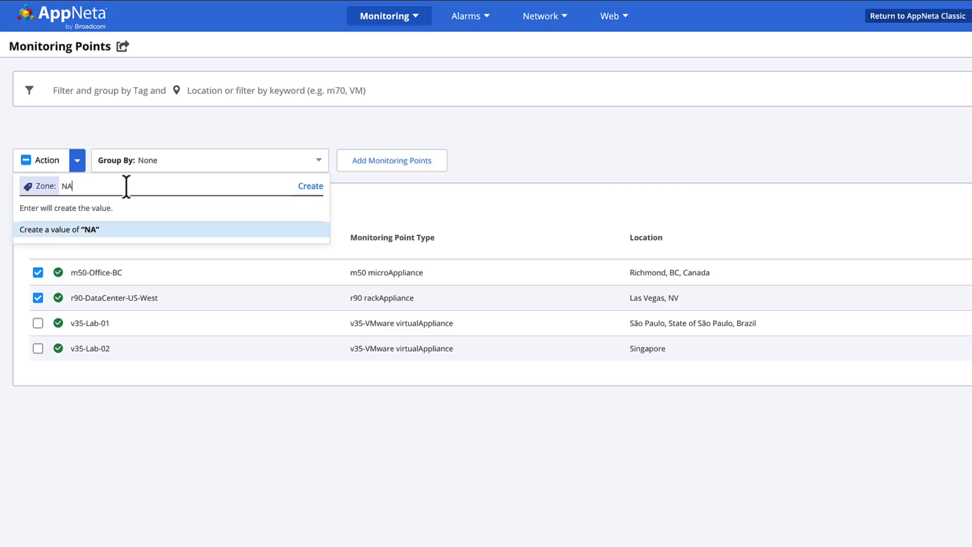
key(Return)
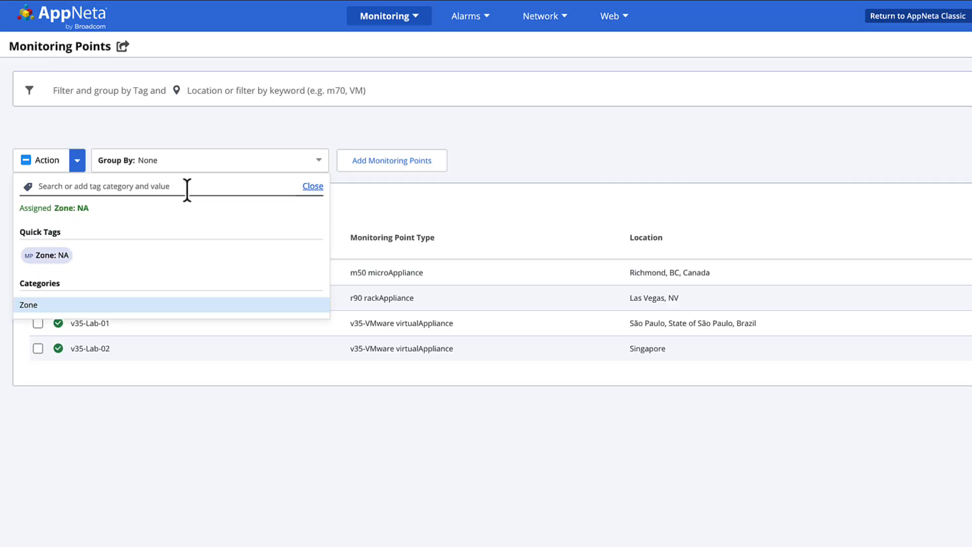
click(311, 186)
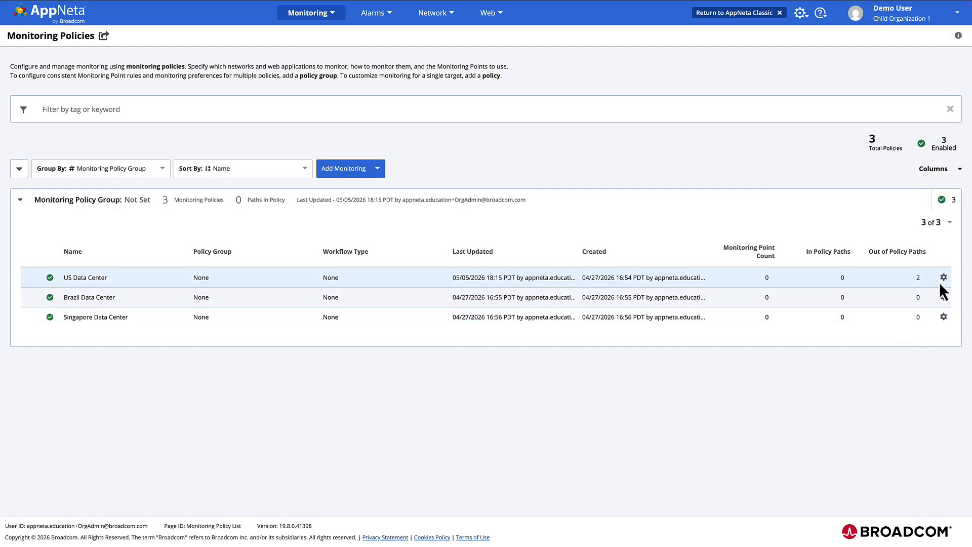
Step: Edit the US Data Center monitoring policy so Rule 1 selects monitoring points whose Zone tag is NA
click(944, 278)
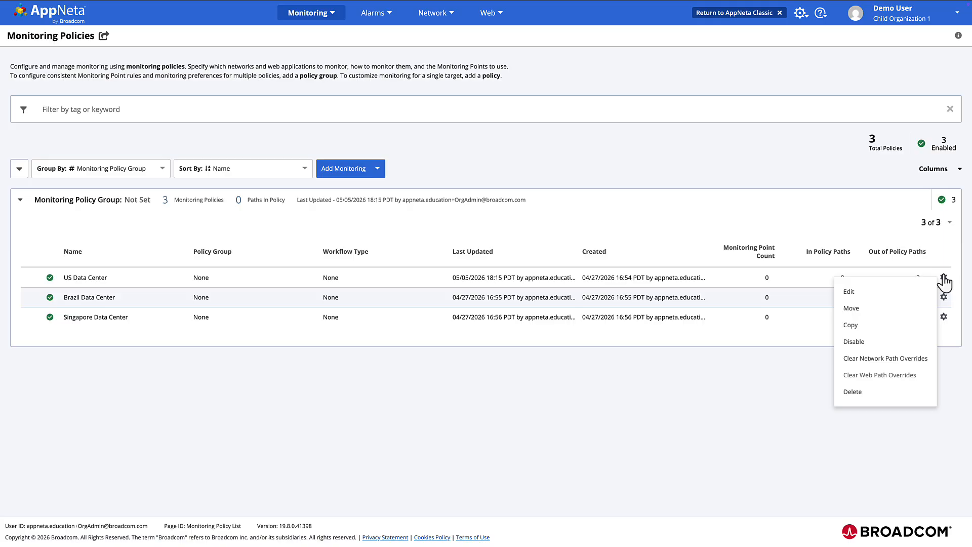
click(895, 298)
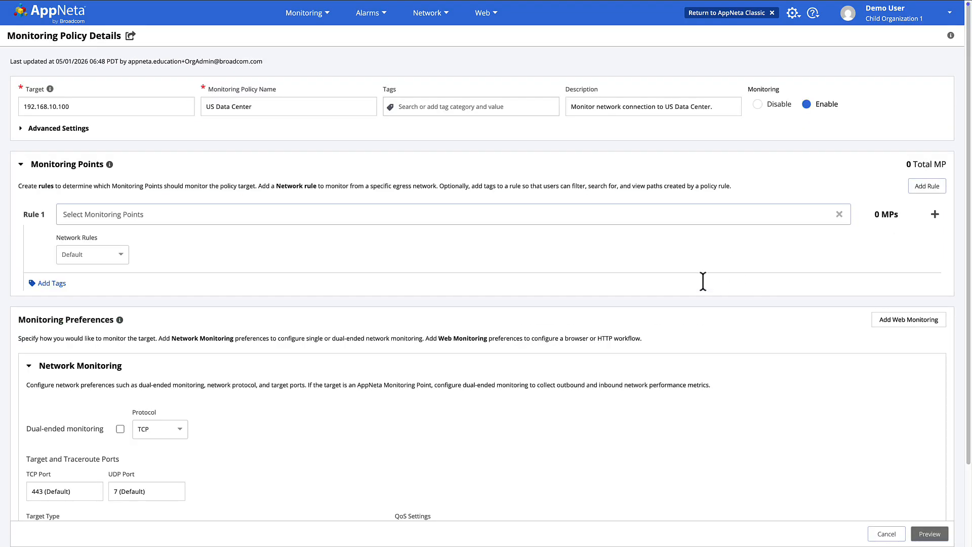
click(82, 212)
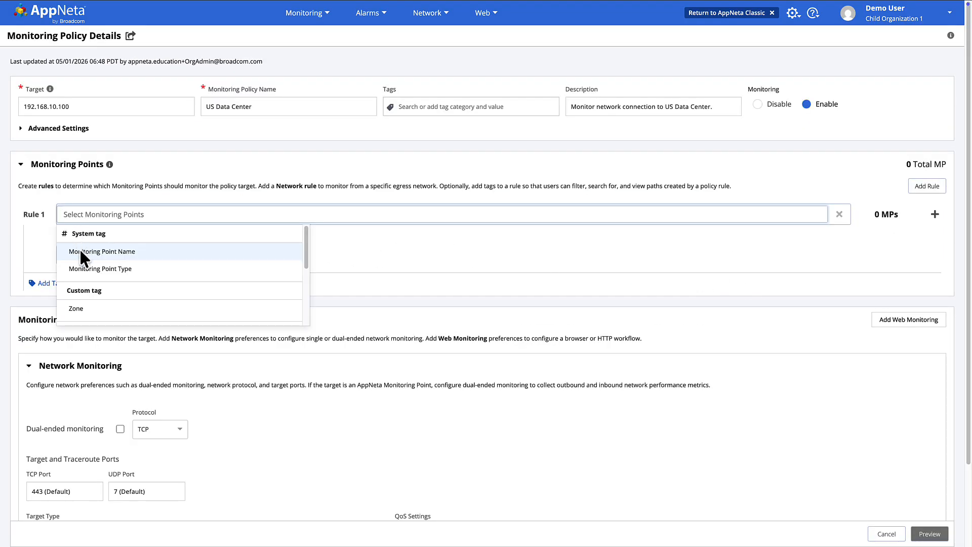
click(95, 305)
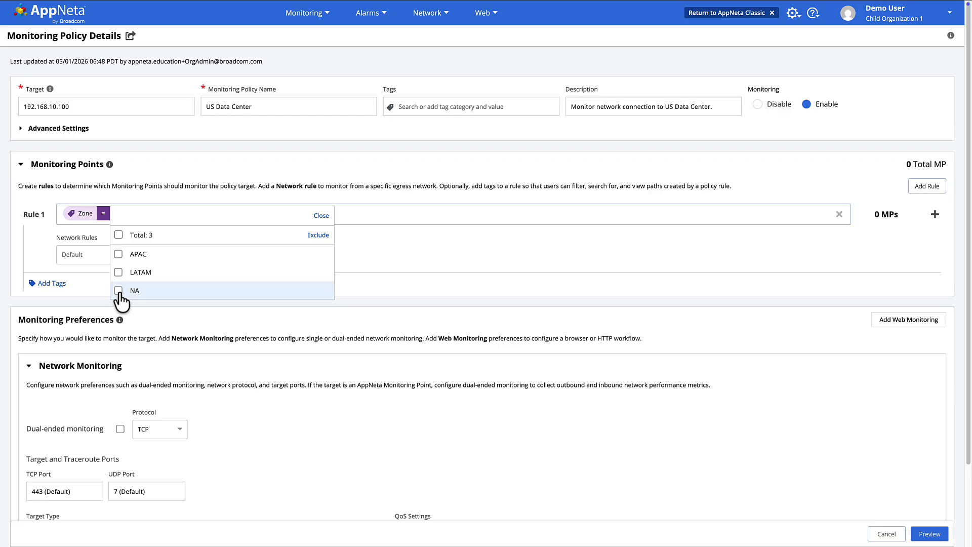
click(118, 293)
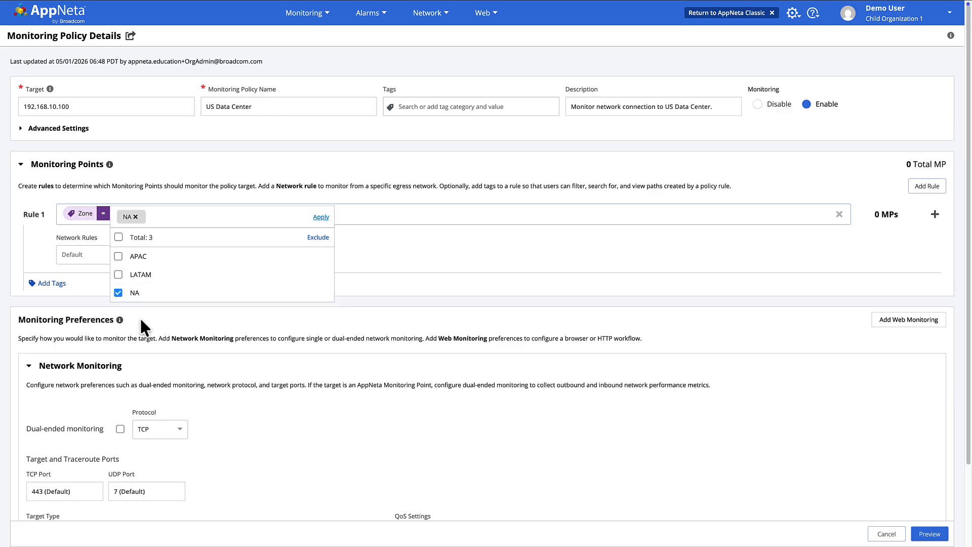
click(139, 317)
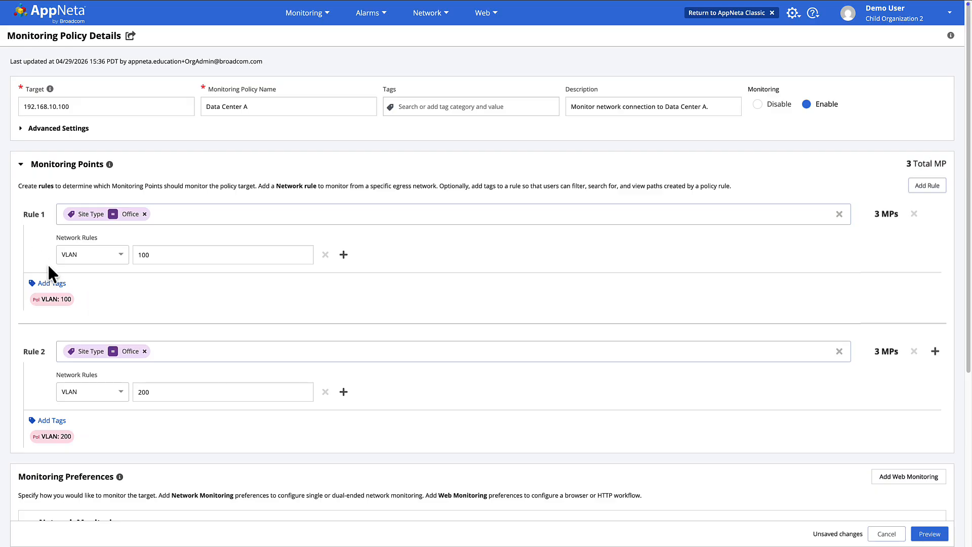
Step: Add a new tag, category Network with value MPLS, to Rule 1 of the Data Center A policy
click(59, 283)
text(Net)
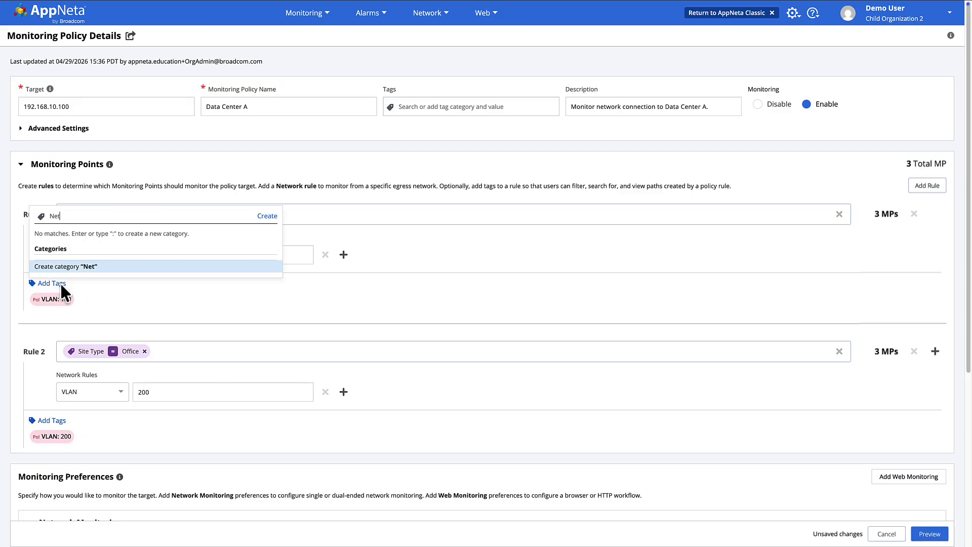
text(work: MPLS)
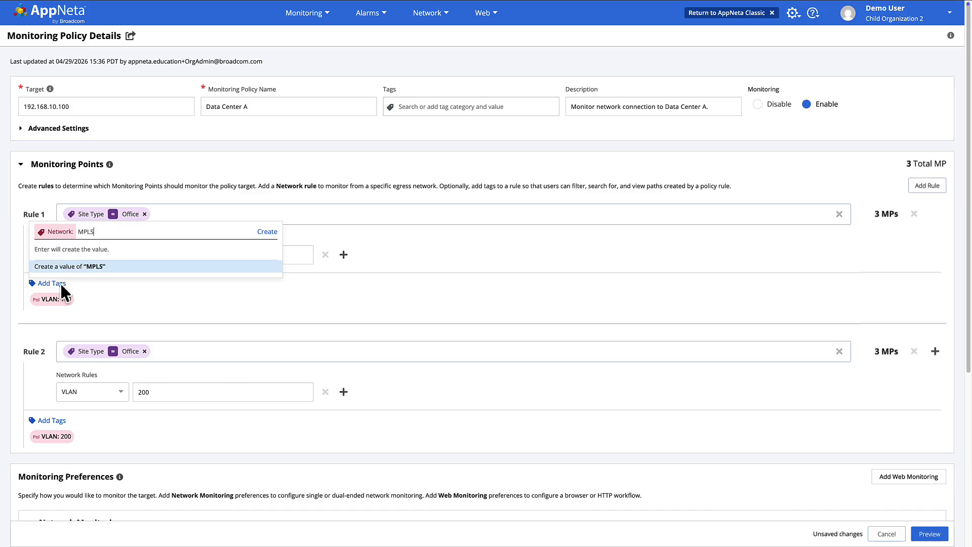
key(Return)
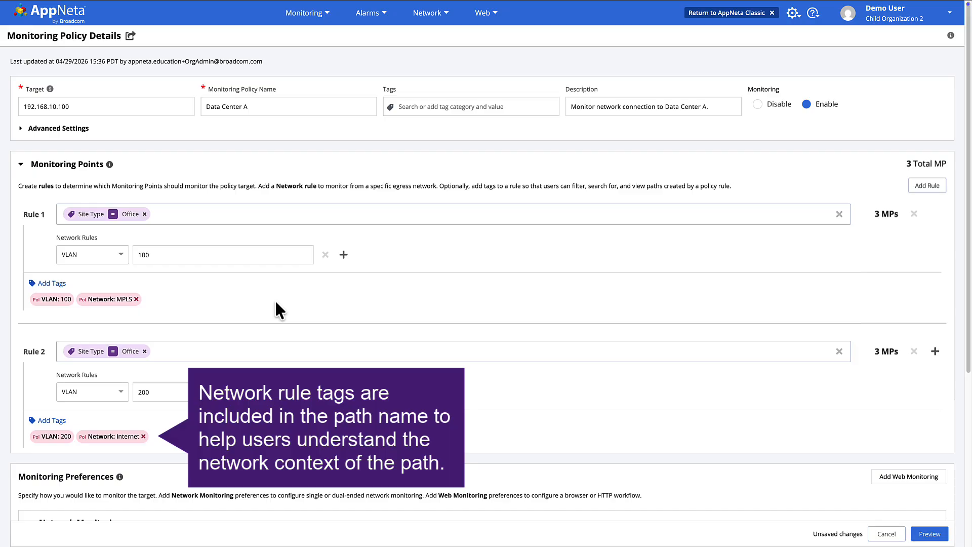
Step: Turn off automatic generation of network rule tags in the Data Center A policy's advanced settings
click(22, 132)
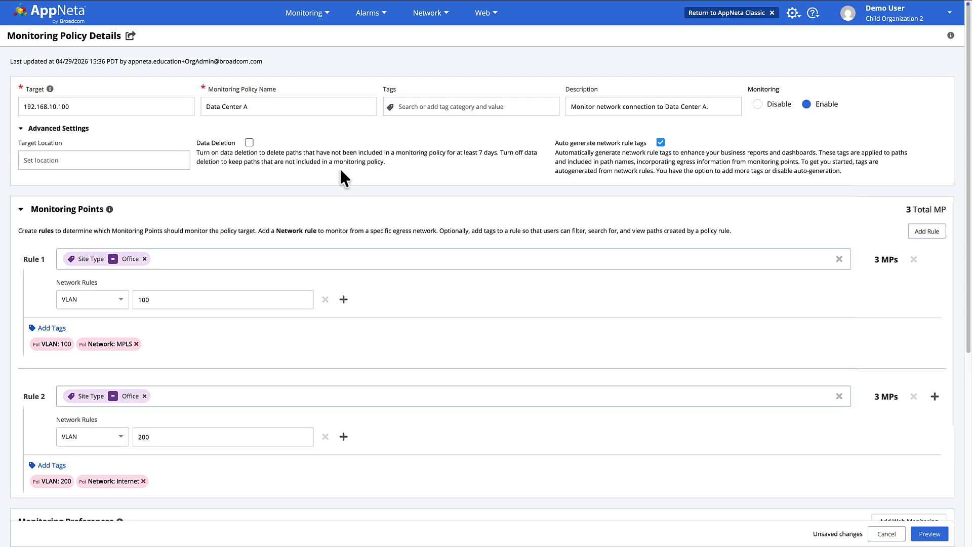
click(661, 143)
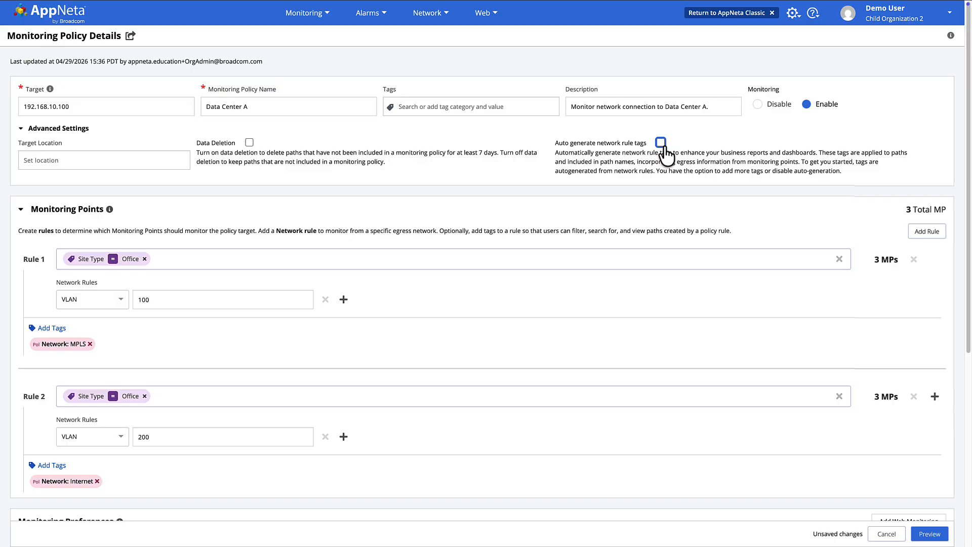
click(56, 128)
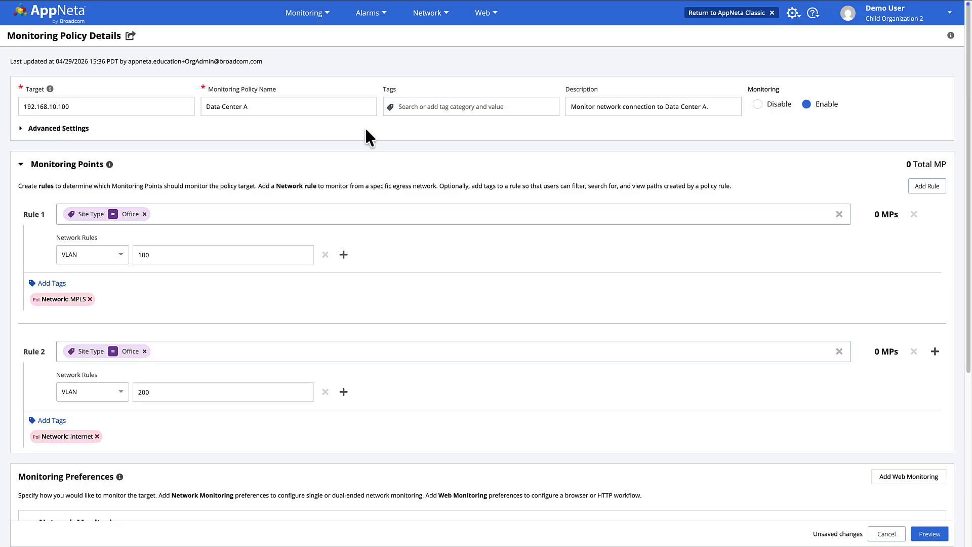
Step: Add a new policy-level tag, category Team with value North-South, to the Data Center A policy
click(399, 108)
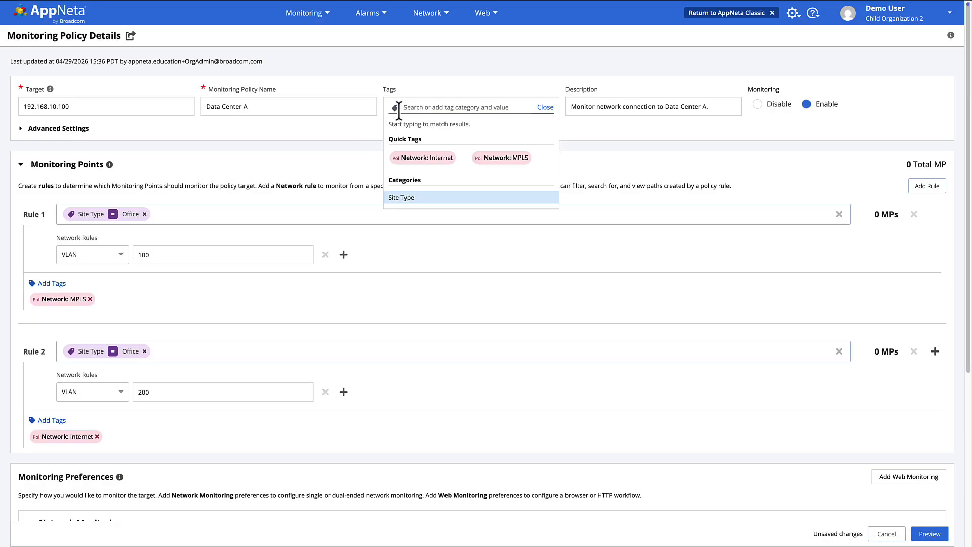
text(Team)
key(Return)
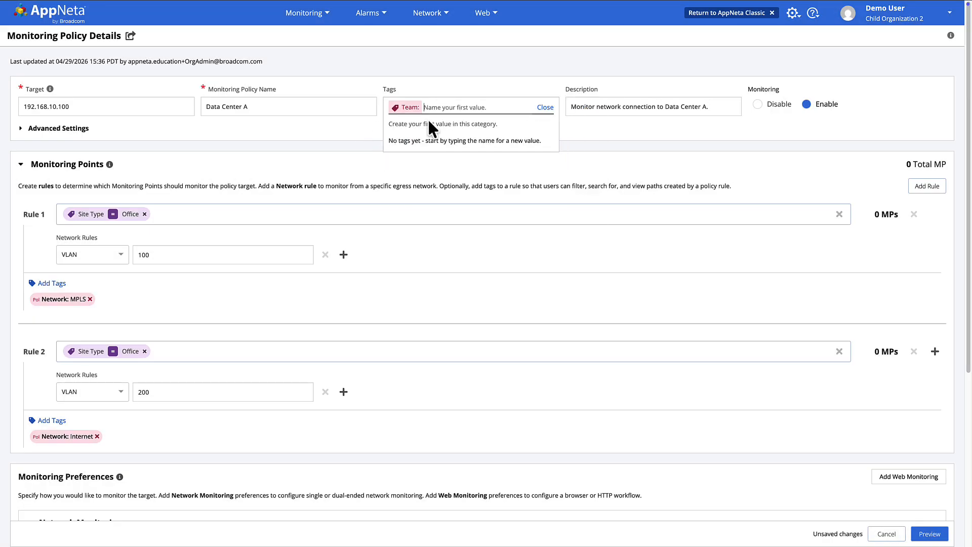
text(North-South)
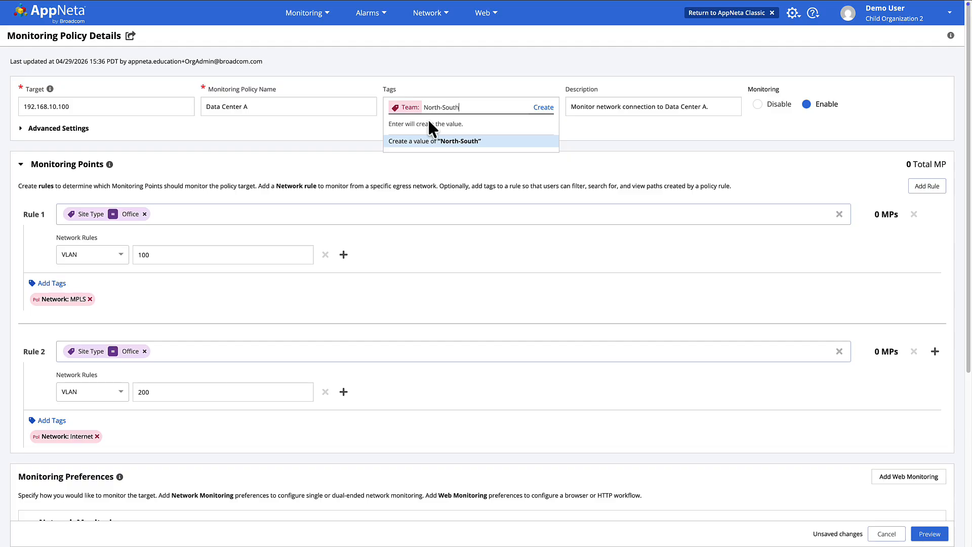
key(Return)
click(540, 122)
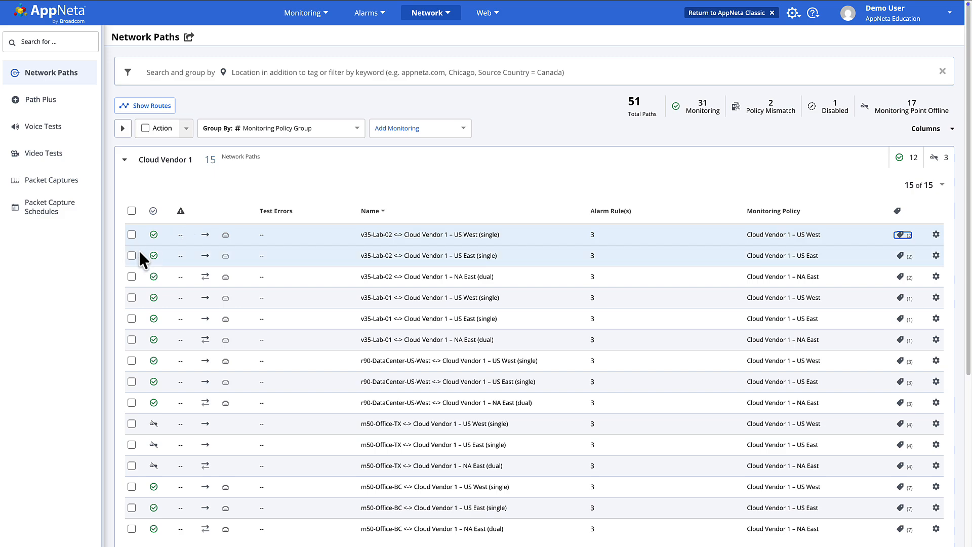
Step: Assign a new tag, category Maintenance with value Ref-12345, to the v35-Lab-02 network paths for Cloud Vendor 1 – US West and US East
click(132, 256)
click(131, 234)
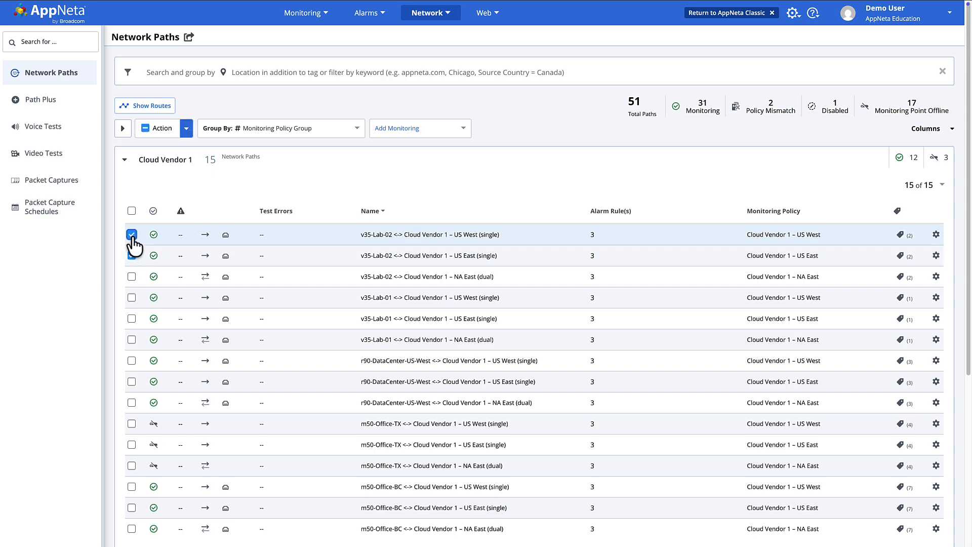
click(186, 132)
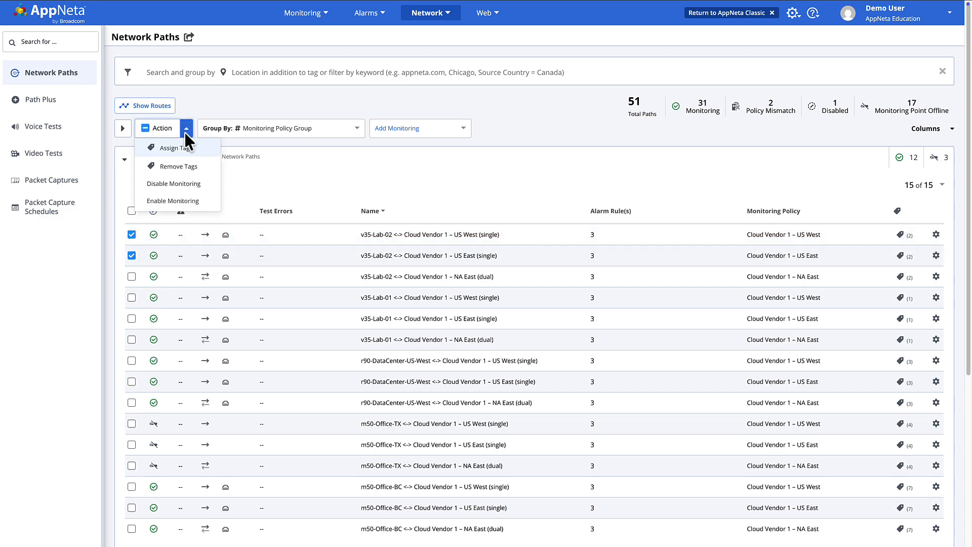
click(198, 147)
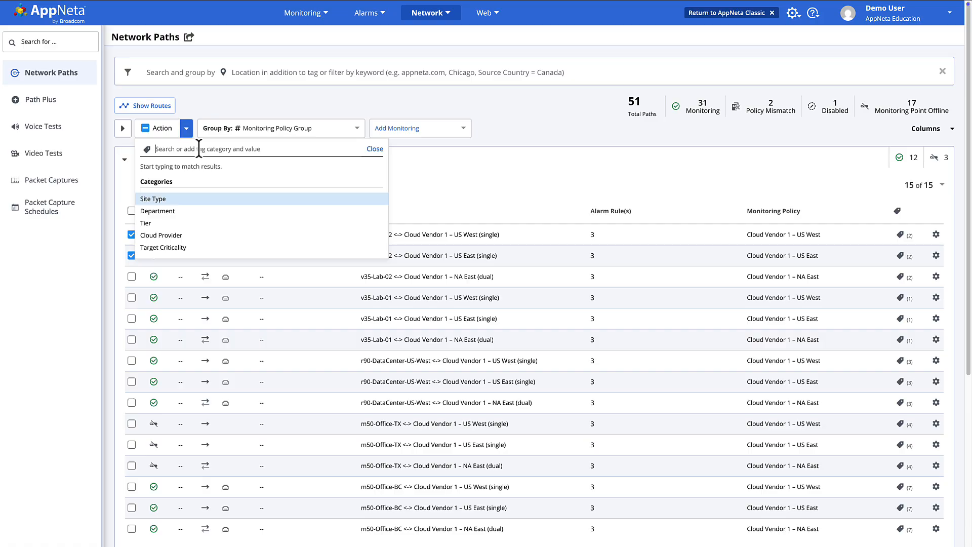
text(Maintenance)
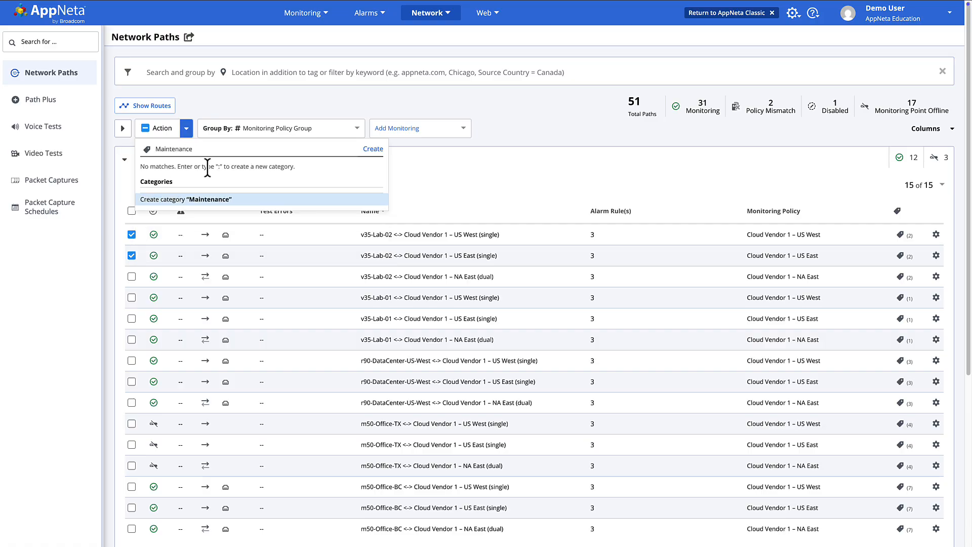
text(: Ref-1)
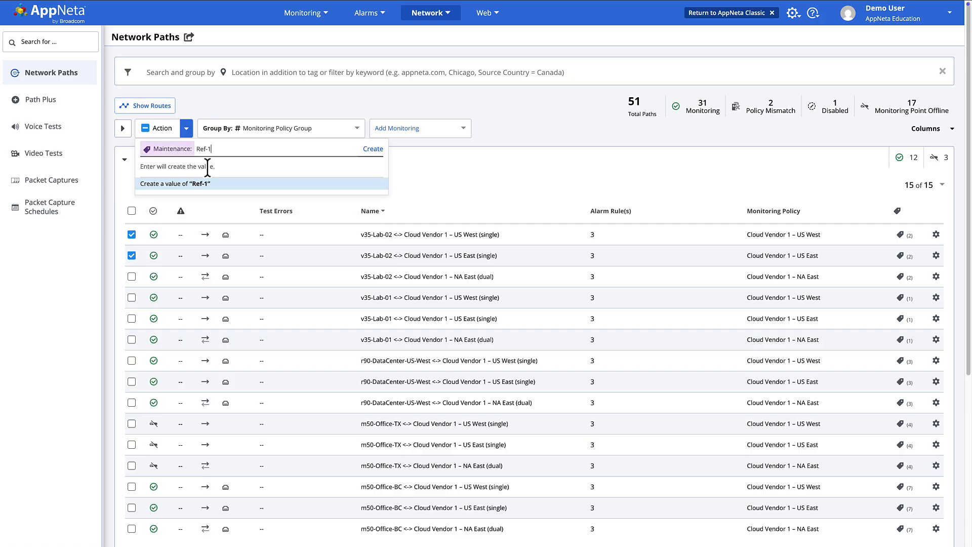
text(2345)
click(374, 148)
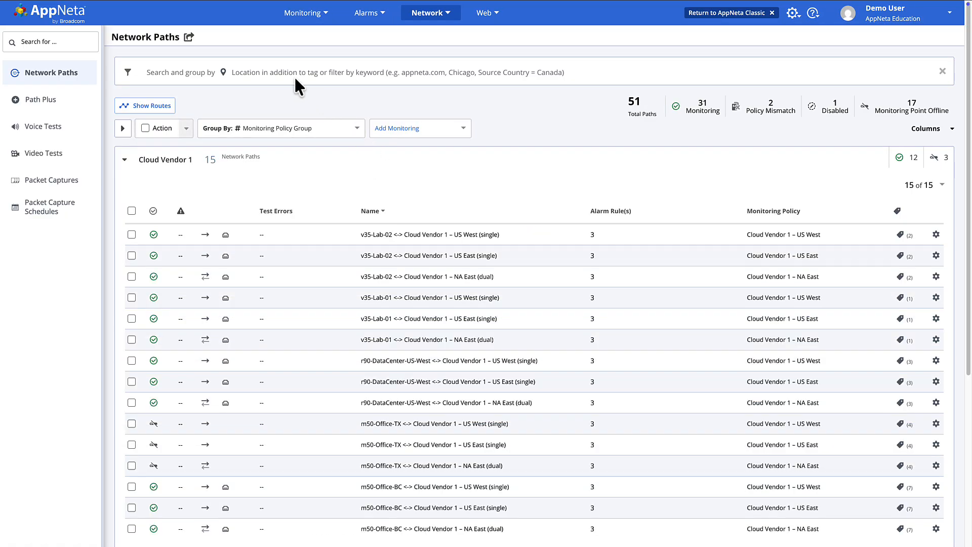
Step: Filter the network paths by the Maintenance: Ref-12345 tag and review the tags on the US West path
click(292, 76)
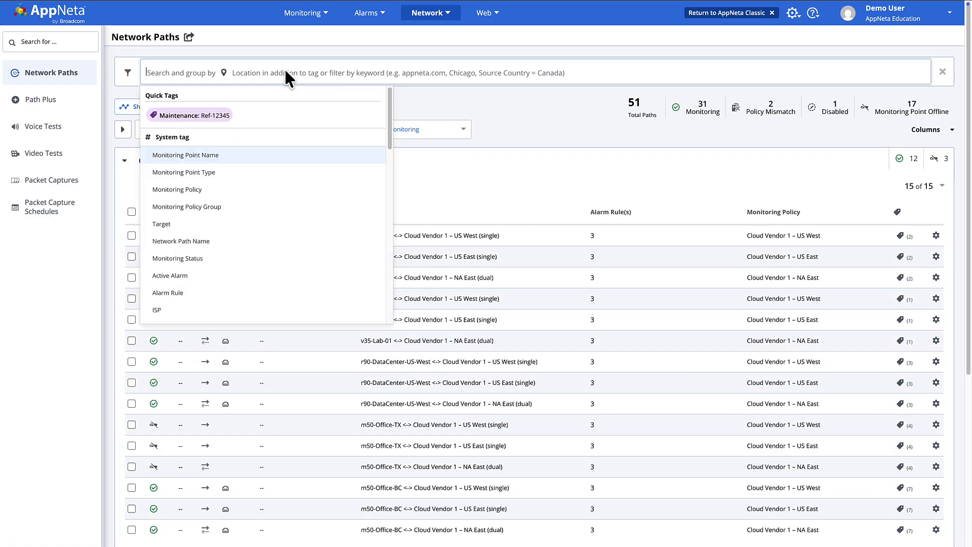
click(219, 116)
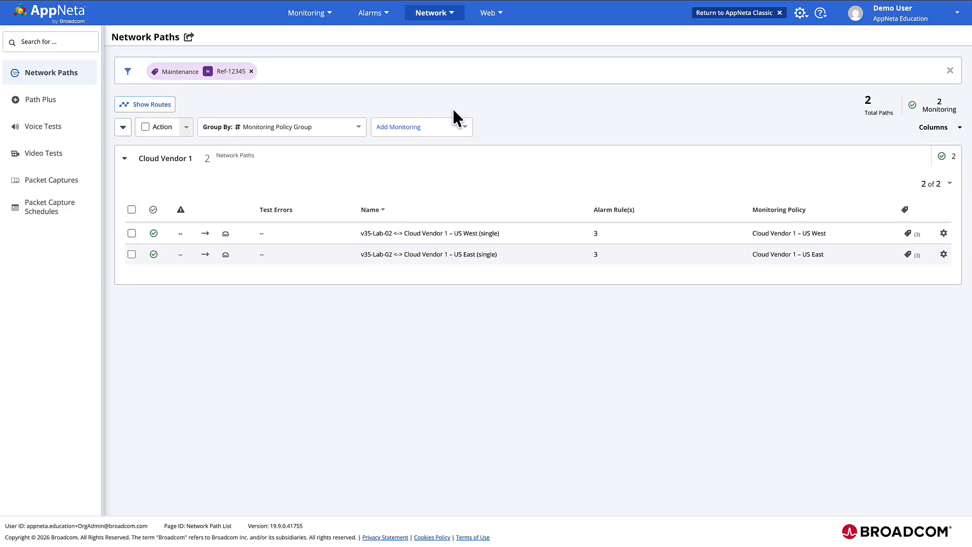
click(909, 233)
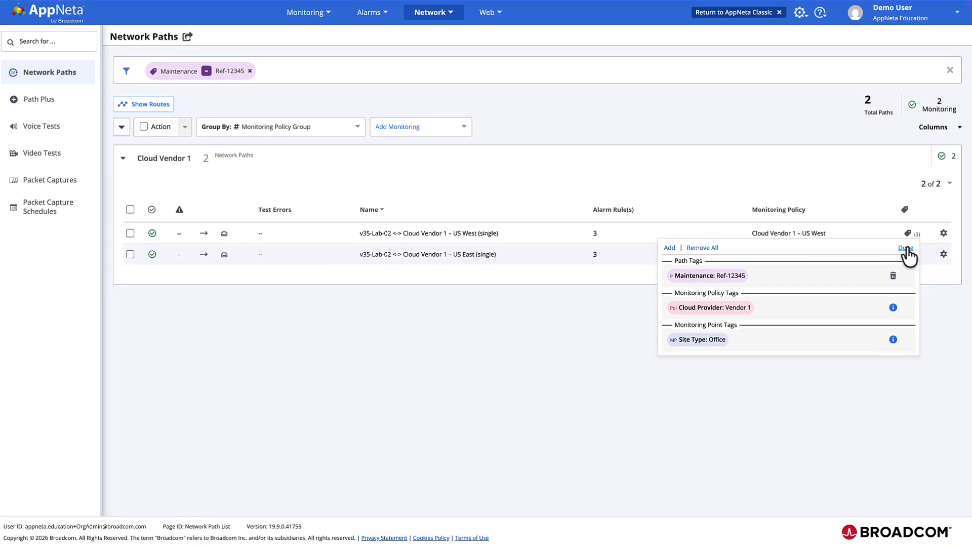
click(890, 241)
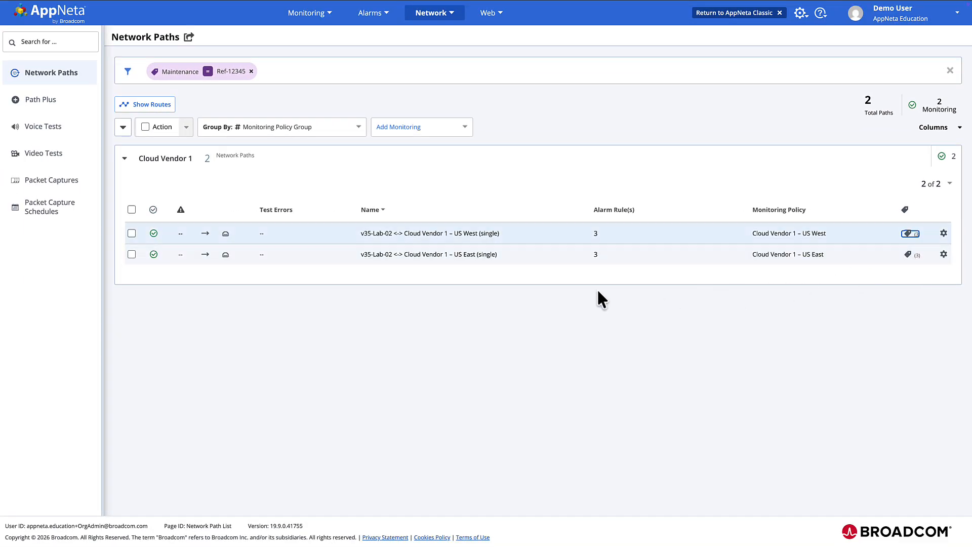
Step: Remove the Maintenance: Ref-12345 tag from both filtered v35-Lab-02 network paths
click(131, 254)
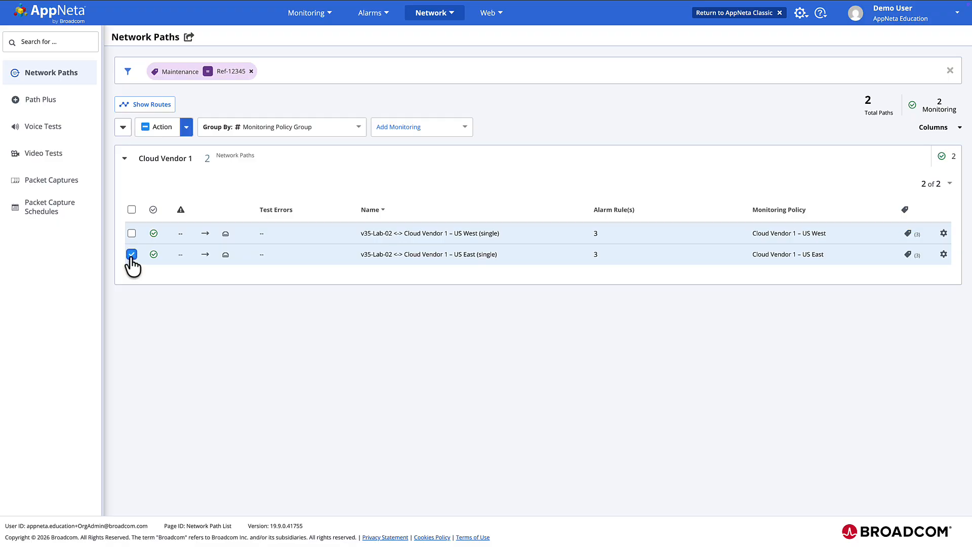
click(131, 233)
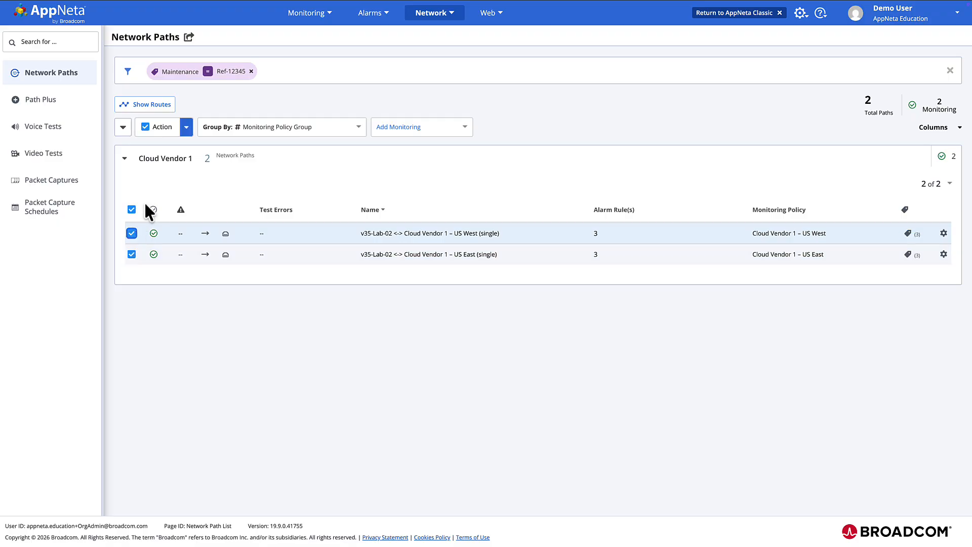
click(186, 129)
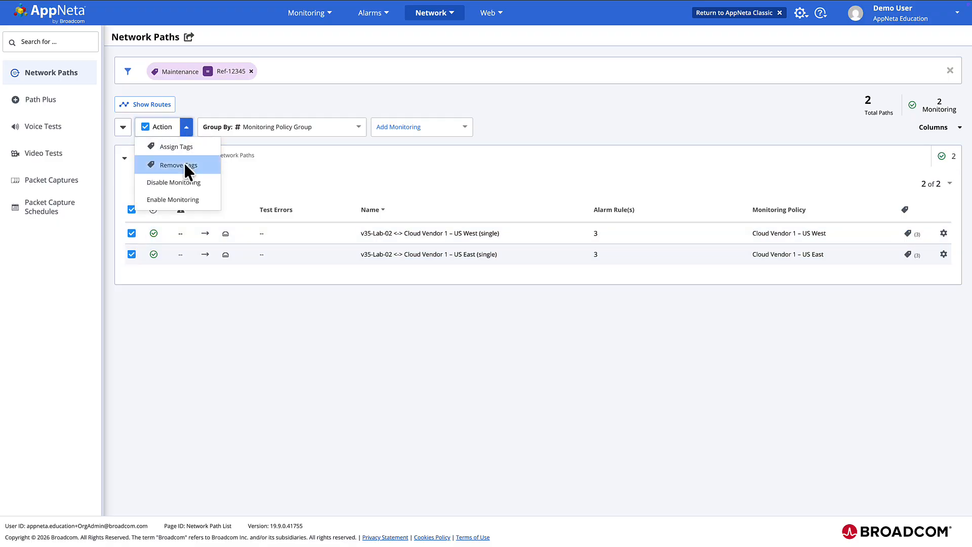
click(184, 165)
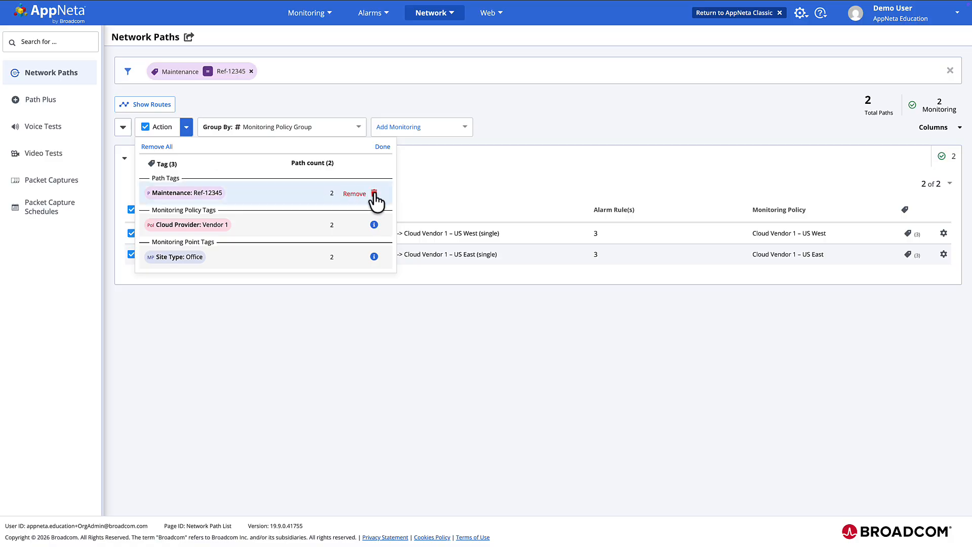
click(382, 147)
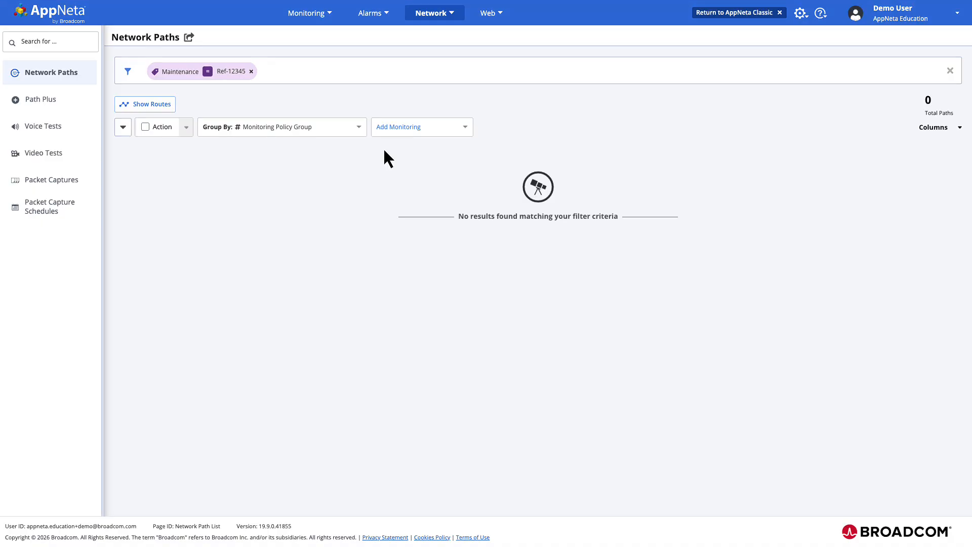